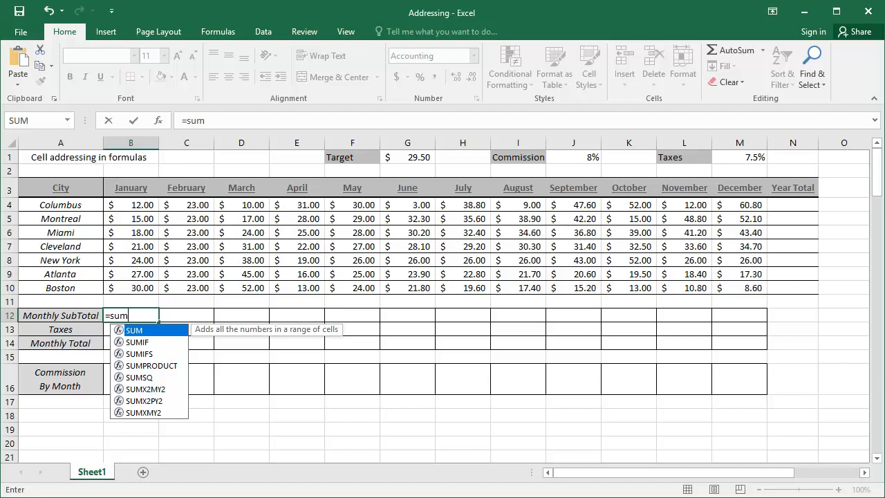
# Sum January's city amounts in B12 with =SUM(B4:B10) and fill the formula across the Monthly SubTotal row through December.
pyautogui.press('Tab')
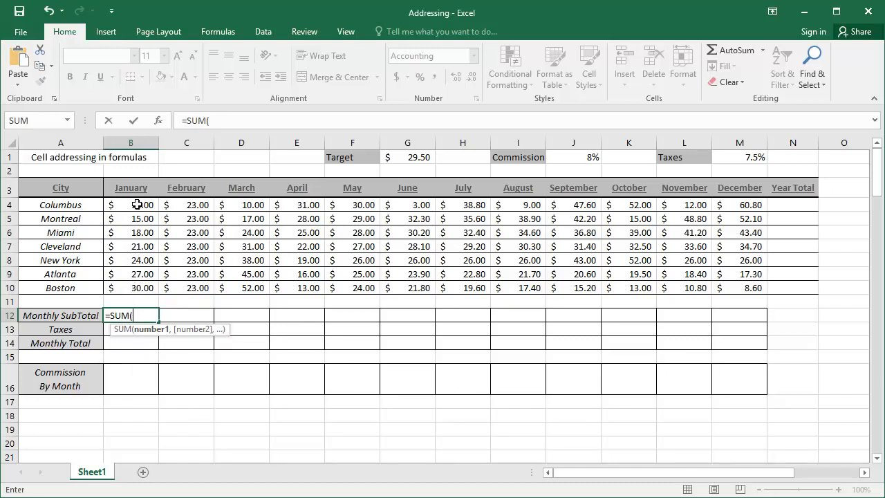
pyautogui.moveTo(137, 205); pyautogui.dragTo(134, 288)
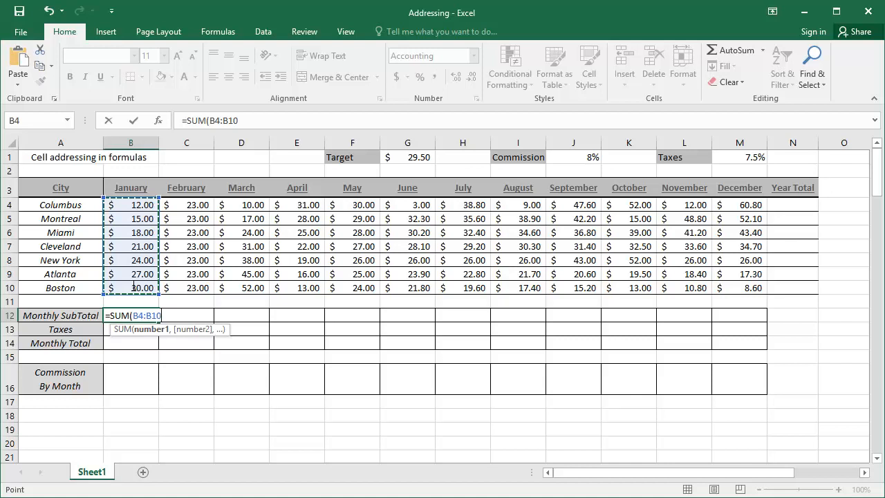
pyautogui.hotkey('ctrl', 'Return')
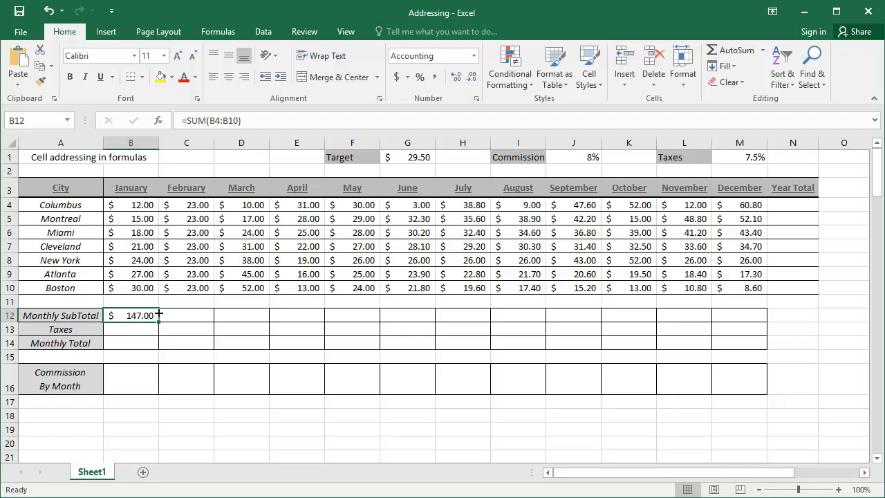
pyautogui.moveTo(158, 322); pyautogui.dragTo(753, 320)
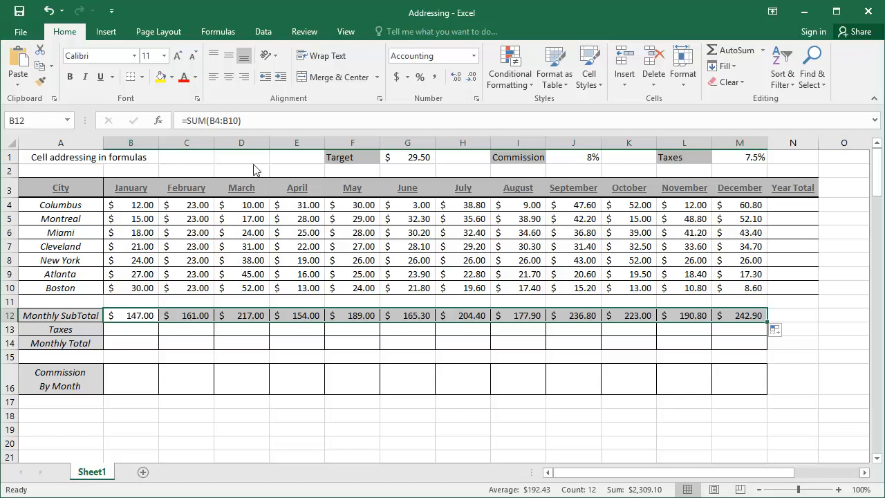
# Add the Show Formulas command to the Quick Access Toolbar and use it to check the subtotal formulas before restoring the values.
pyautogui.click(217, 33)
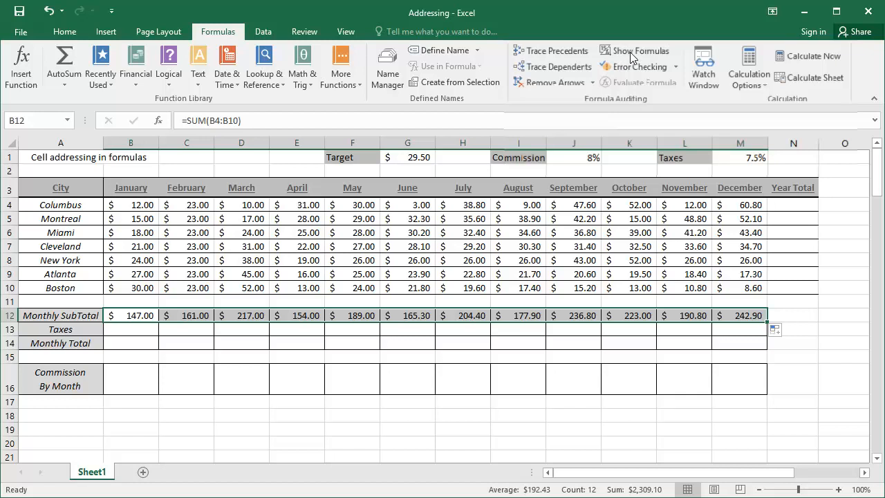
pyautogui.rightClick(632, 50)
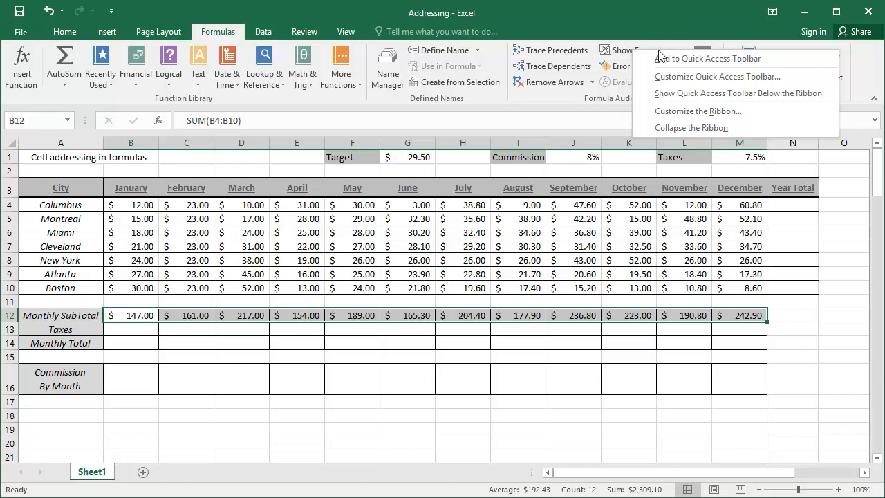
pyautogui.click(685, 60)
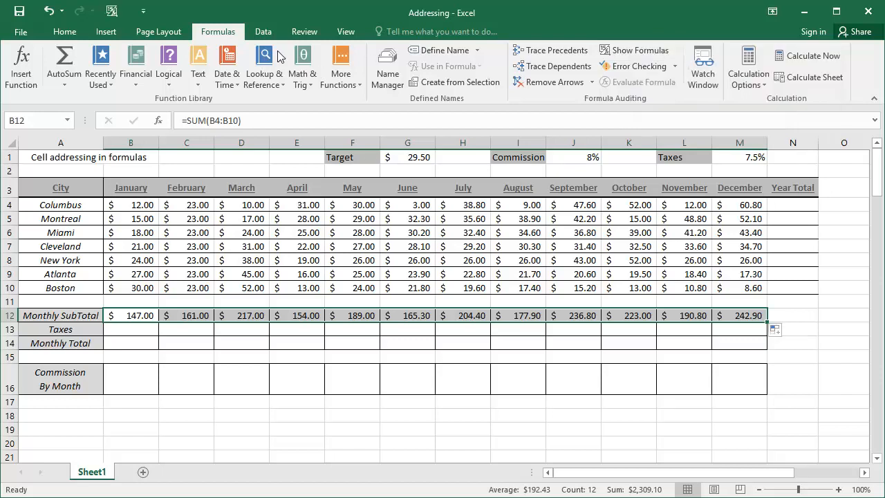
pyautogui.click(112, 11)
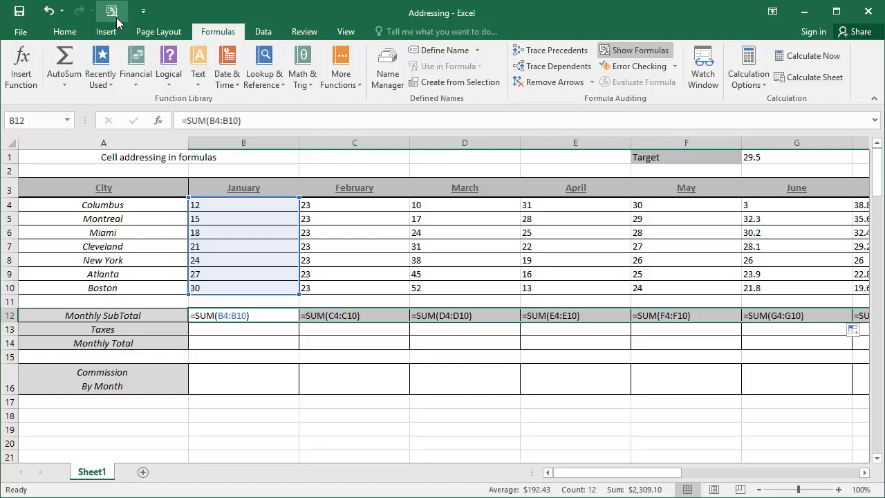
pyautogui.click(116, 16)
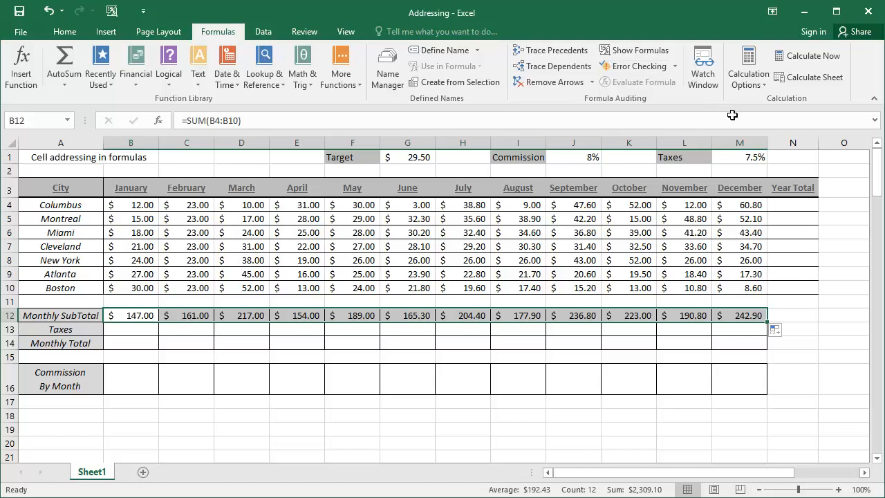
# Total each city's months in the Year Total cells N4:N10 with AutoSum, and review the resulting formulas.
pyautogui.moveTo(784, 205); pyautogui.dragTo(789, 290)
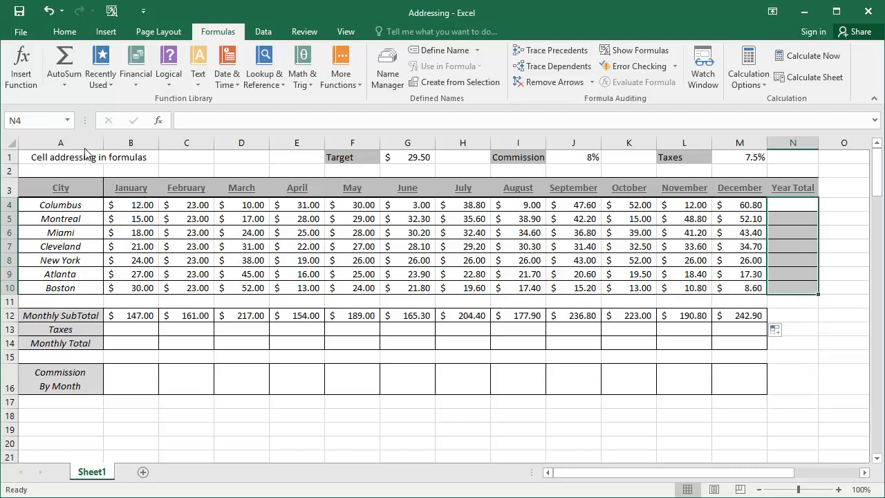
pyautogui.click(60, 81)
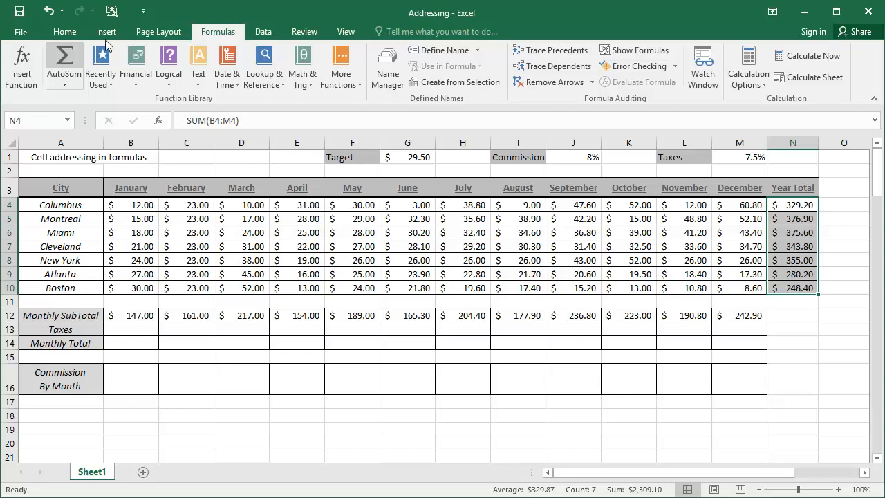
pyautogui.click(112, 11)
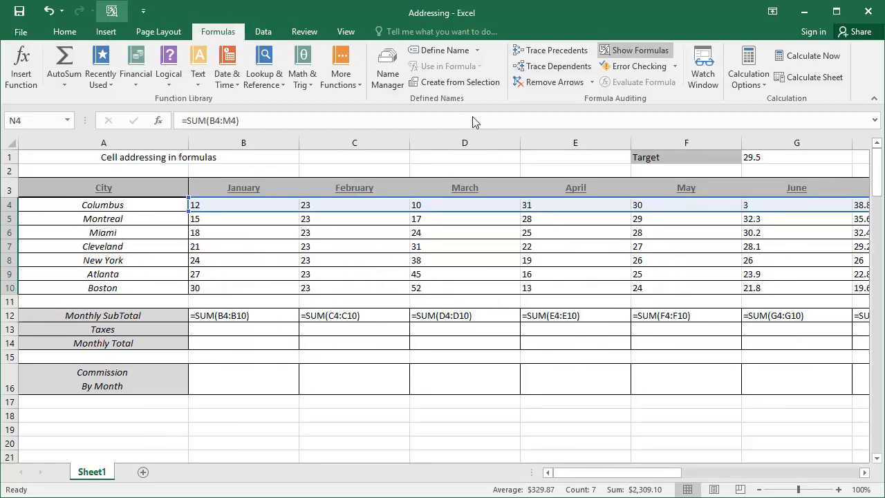
pyautogui.moveTo(612, 475); pyautogui.dragTo(768, 488)
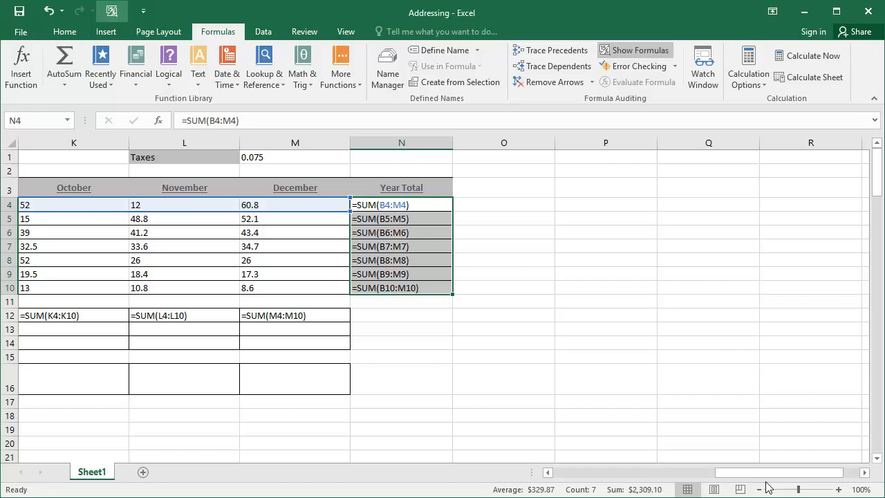
pyautogui.click(110, 12)
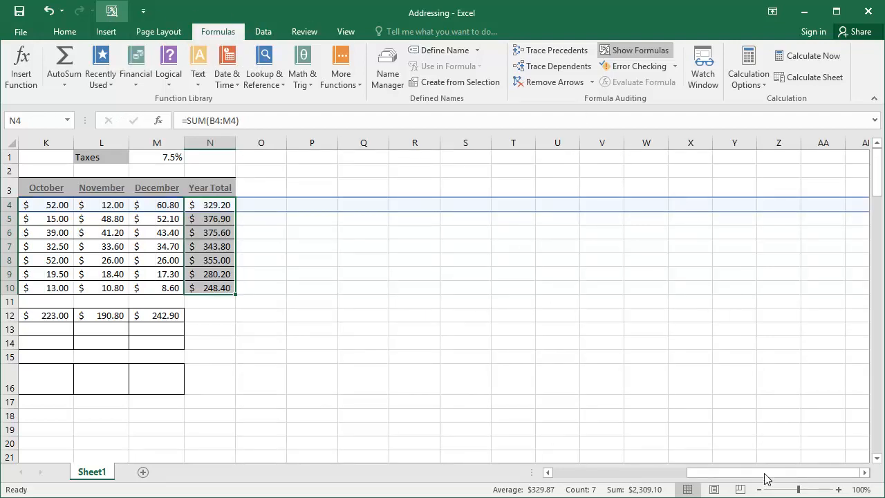
pyautogui.moveTo(766, 478); pyautogui.dragTo(609, 477)
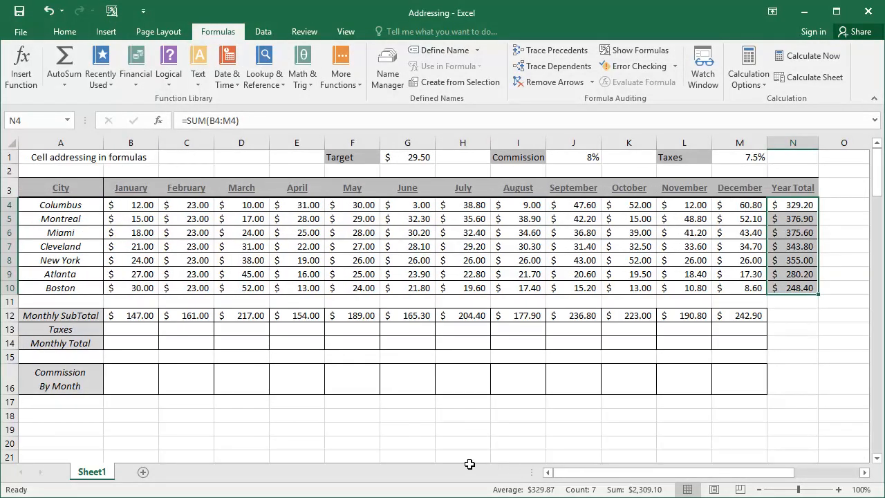
# Calculate January's taxes in B13 with the formula =B12*M1.
pyautogui.click(132, 329)
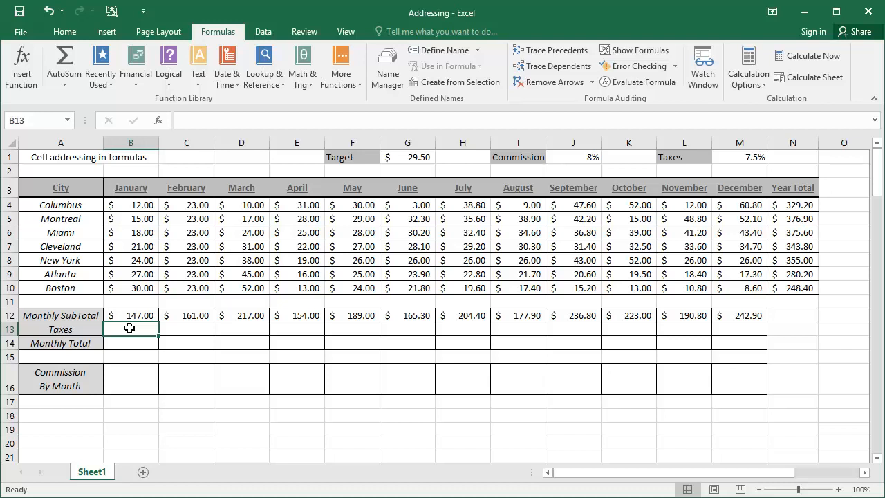
pyautogui.write('=')
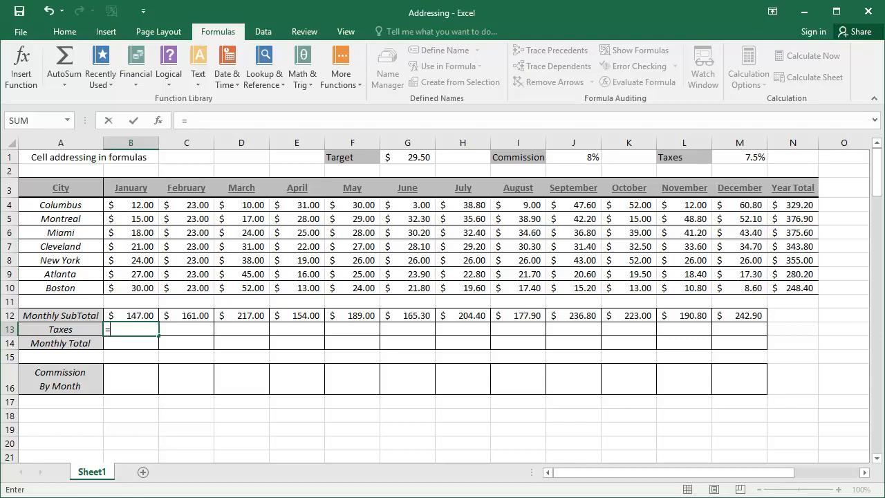
pyautogui.click(144, 316)
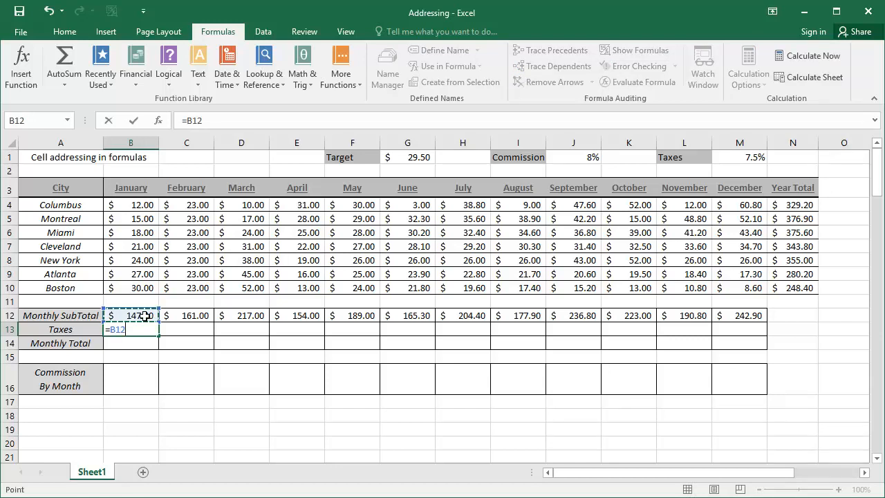
pyautogui.write('*')
pyautogui.click(745, 157)
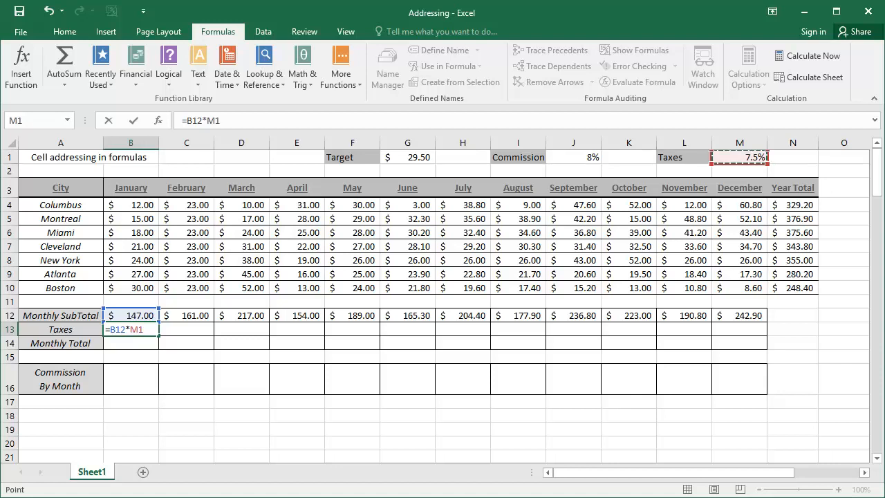
pyautogui.hotkey('ctrl', 'Return')
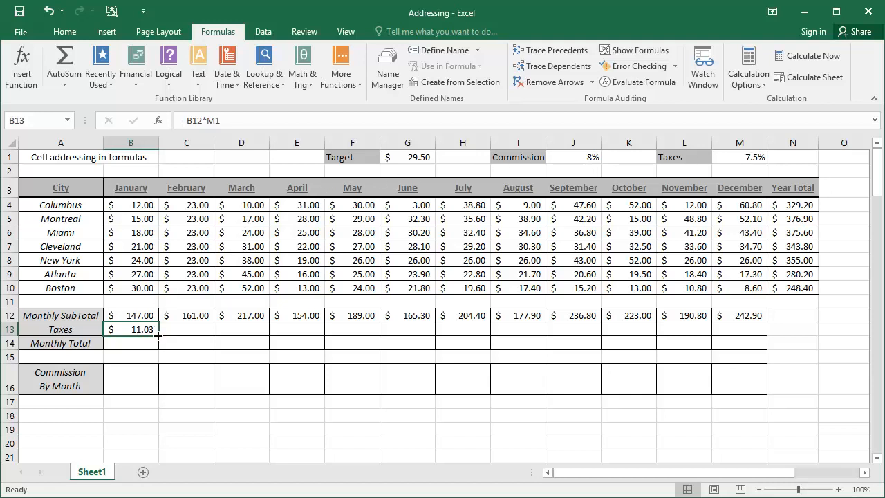
# Try to fill the relative January tax formula across row 13 through December, and inspect the copied references.
pyautogui.moveTo(158, 335); pyautogui.dragTo(759, 329)
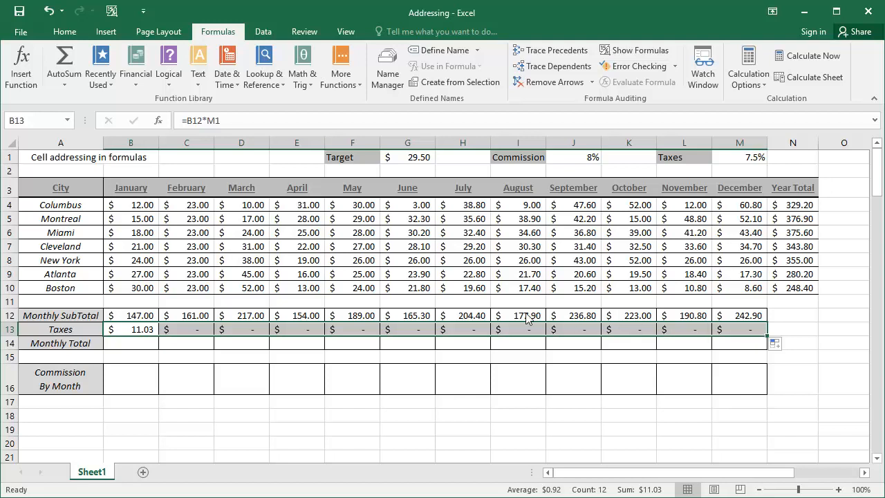
pyautogui.click(112, 11)
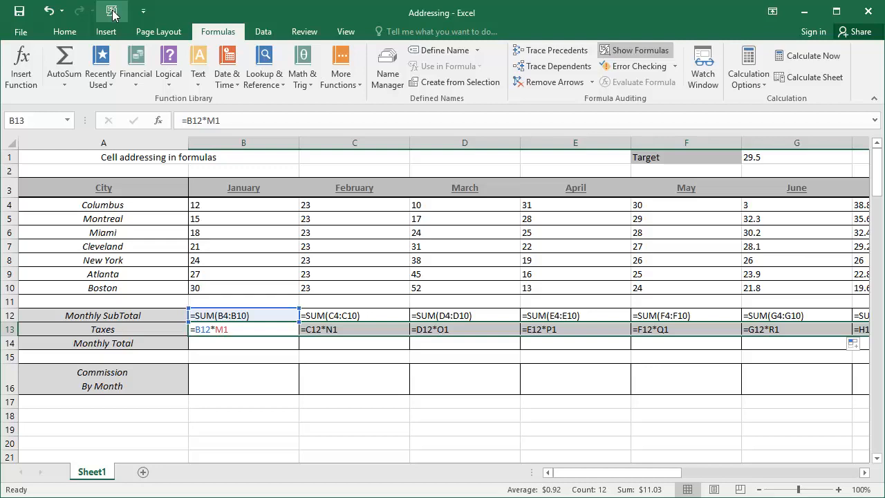
pyautogui.click(113, 11)
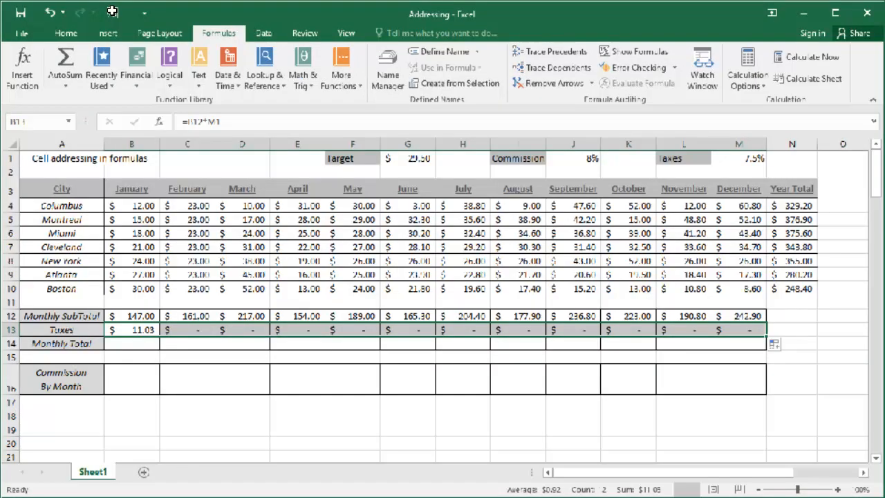
# Make the tax rate reference absolute in B13 as =B12*$M$1, refill the Taxes row through December and check the copied formulas.
pyautogui.doubleClick(131, 330)
pyautogui.press('F4')
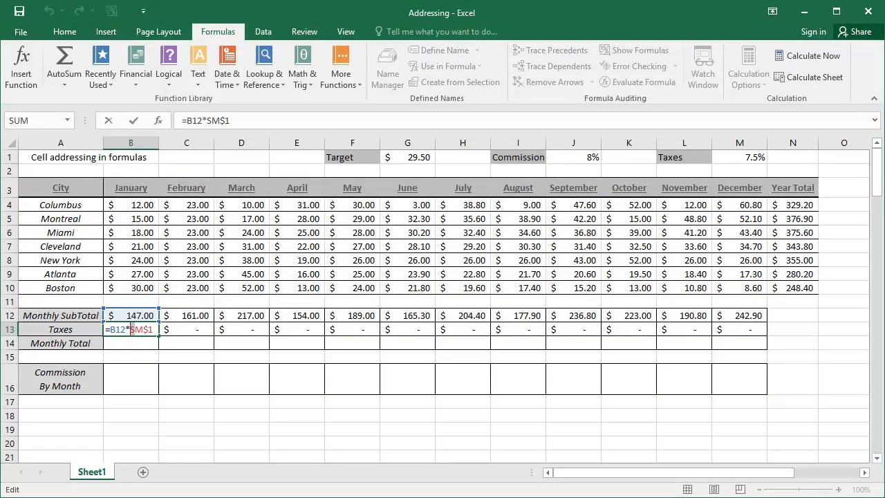
pyautogui.write('$')
pyautogui.hotkey('ctrl', 'Return')
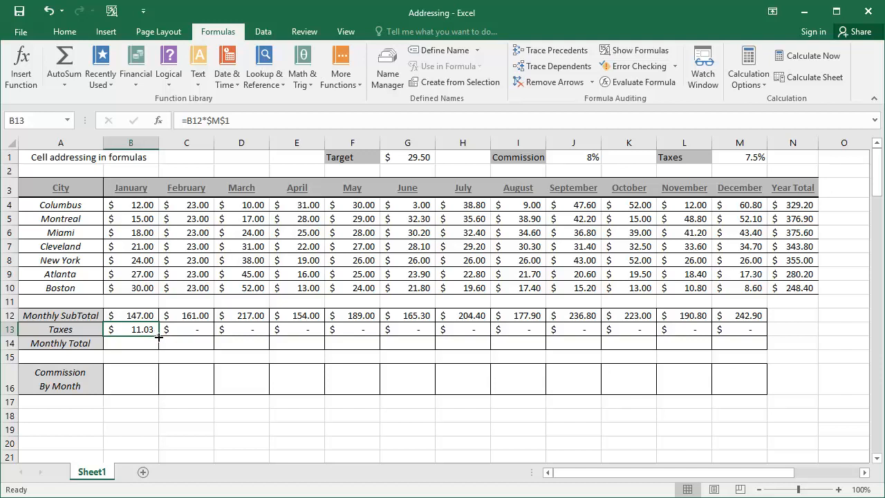
pyautogui.moveTo(159, 337); pyautogui.dragTo(767, 339)
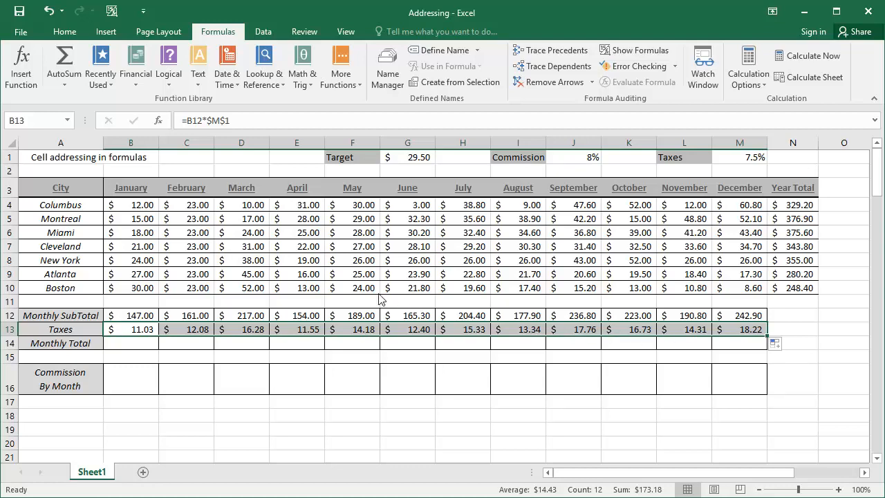
pyautogui.click(112, 12)
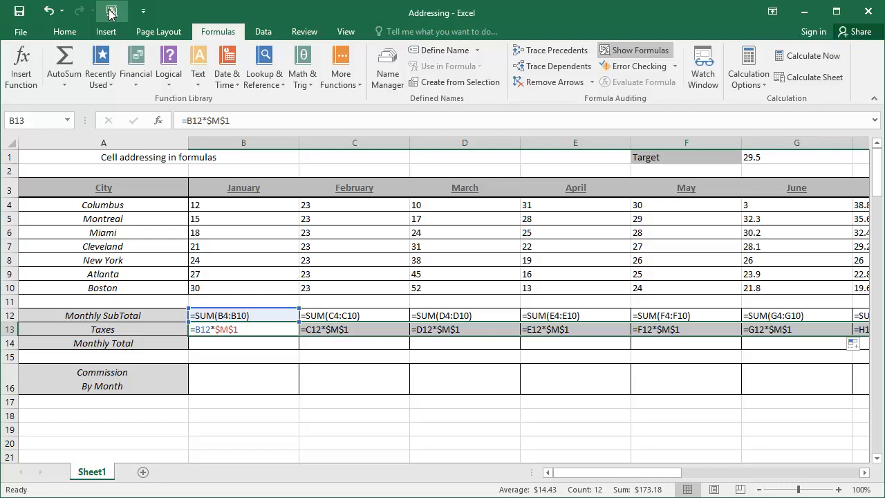
pyautogui.click(111, 12)
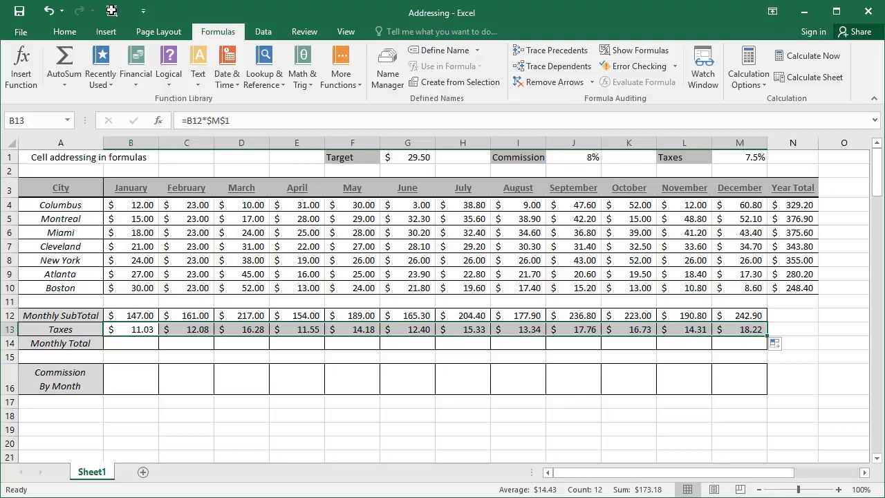
# Add January's subtotal and taxes in B14 with =B12+B13 and fill the Monthly Total row through December.
pyautogui.click(136, 341)
pyautogui.write('=B12+B13')
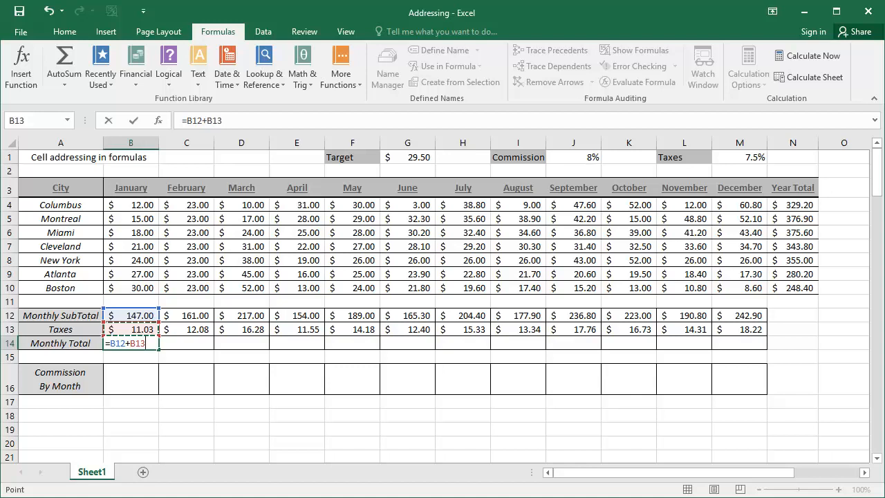
pyautogui.hotkey('ctrl', 'Return')
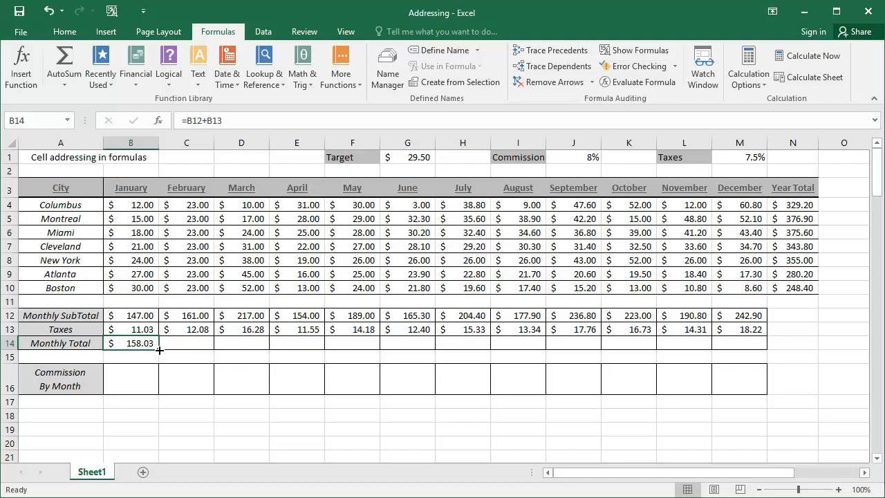
pyautogui.moveTo(159, 350); pyautogui.dragTo(748, 351)
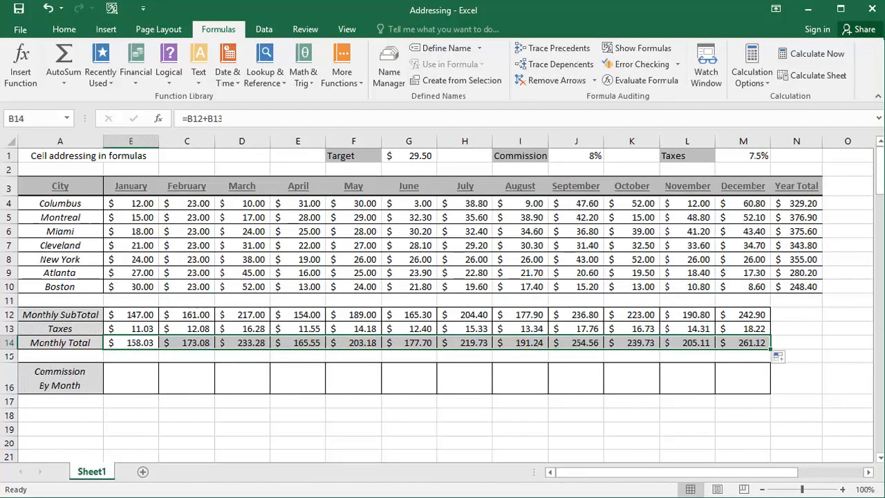